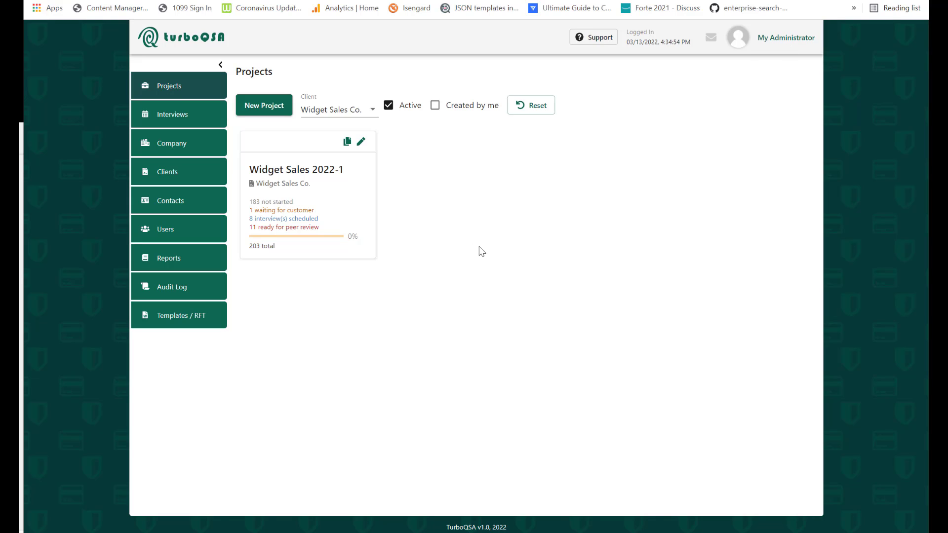
- Filter Contacts to Turbo Hardware Store, which has none yet, and start a blank Add Contact form
click(173, 204)
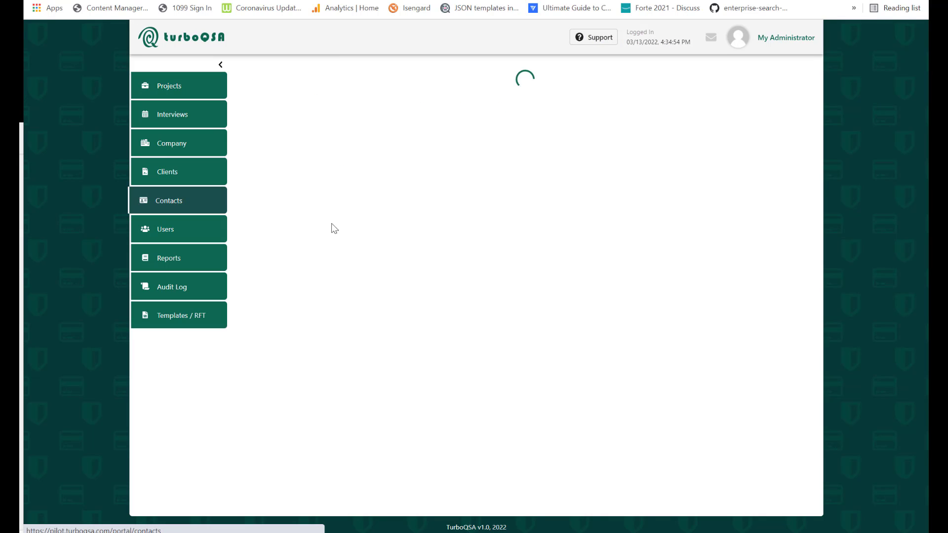
click(310, 109)
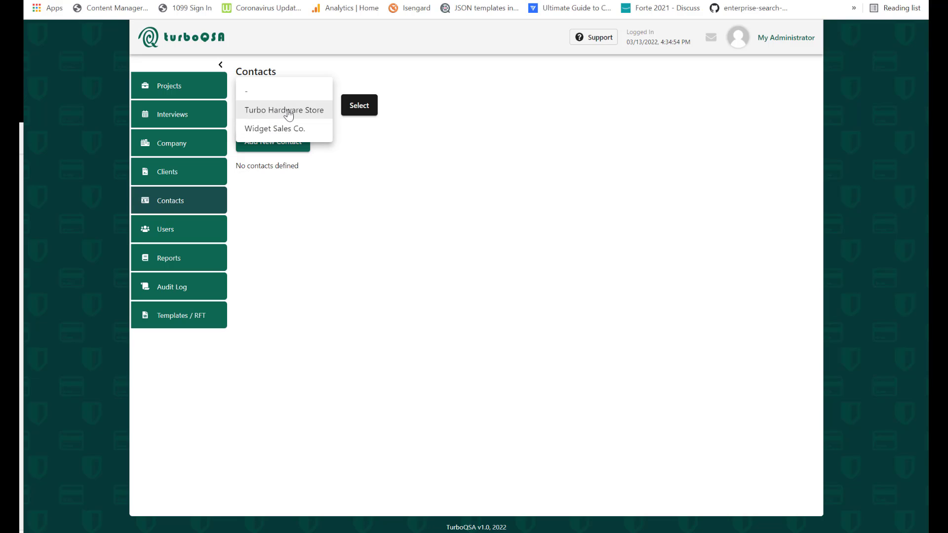
click(289, 113)
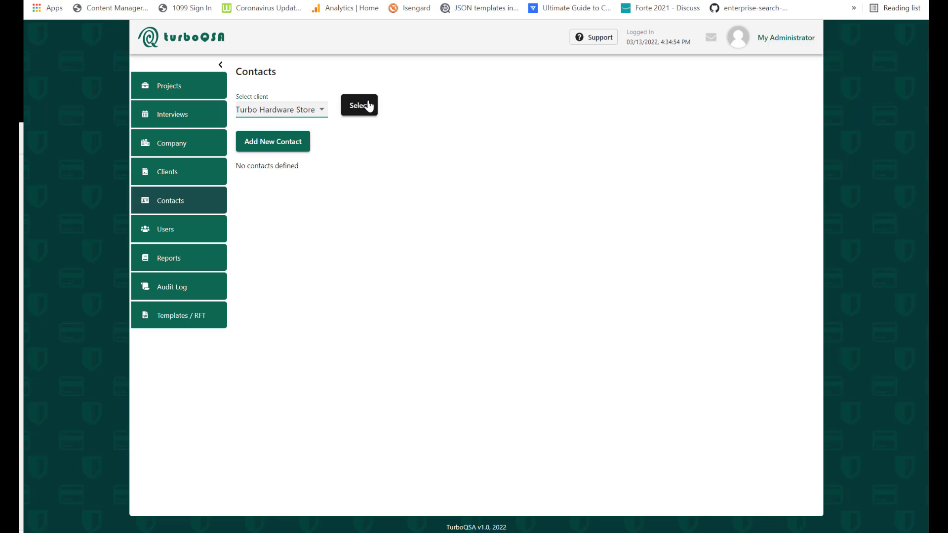
click(275, 144)
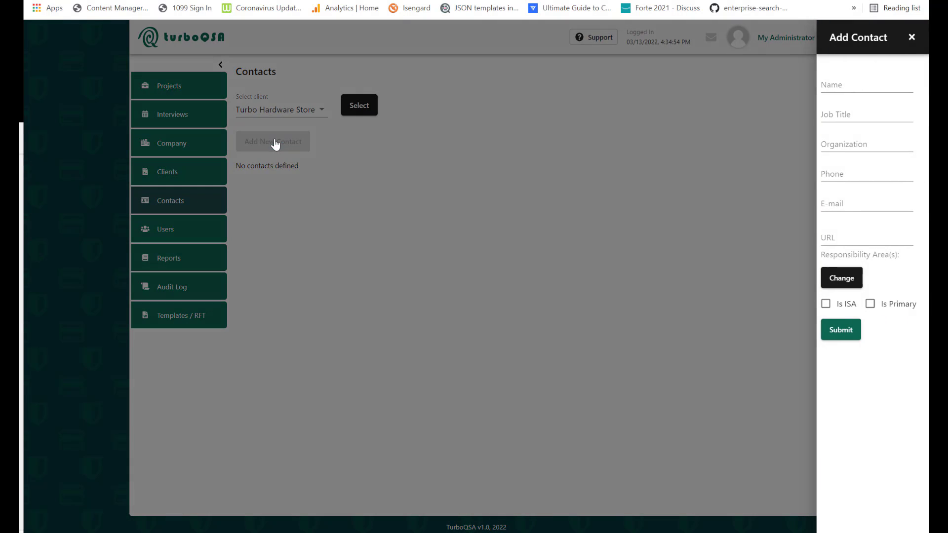
- Enter the contact's full name, job title Database Admin, organization IT and phone number
click(832, 80)
click(849, 115)
text(D)
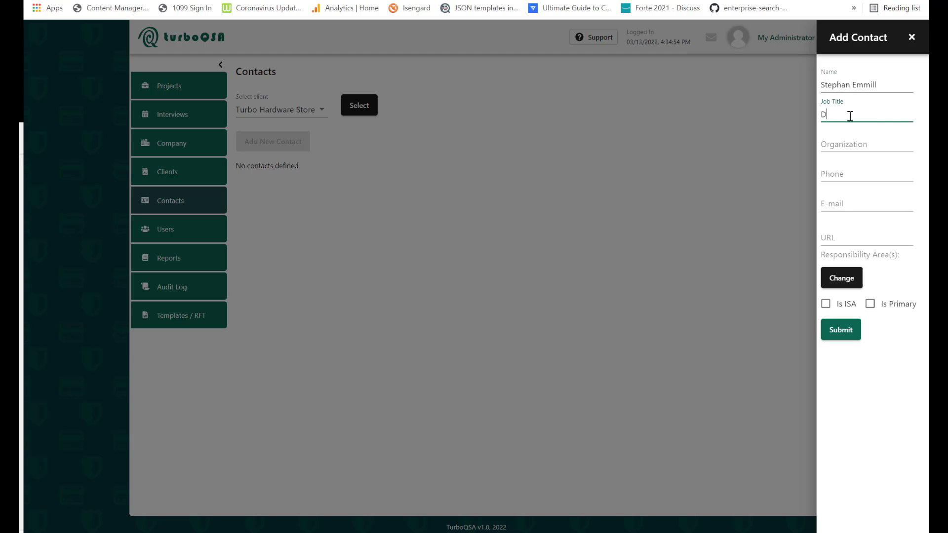
text(atabase Admin)
key(Tab)
text(IT)
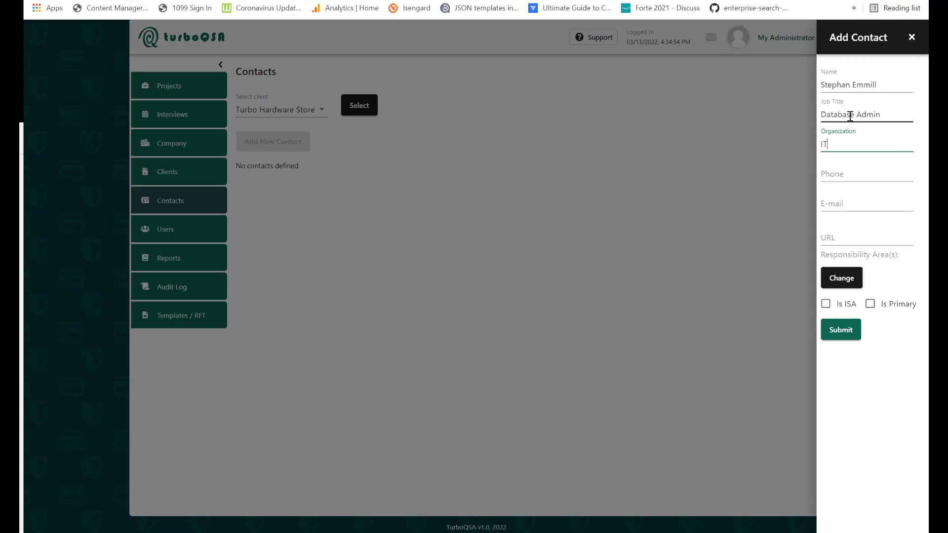
key(Tab)
text(+1)
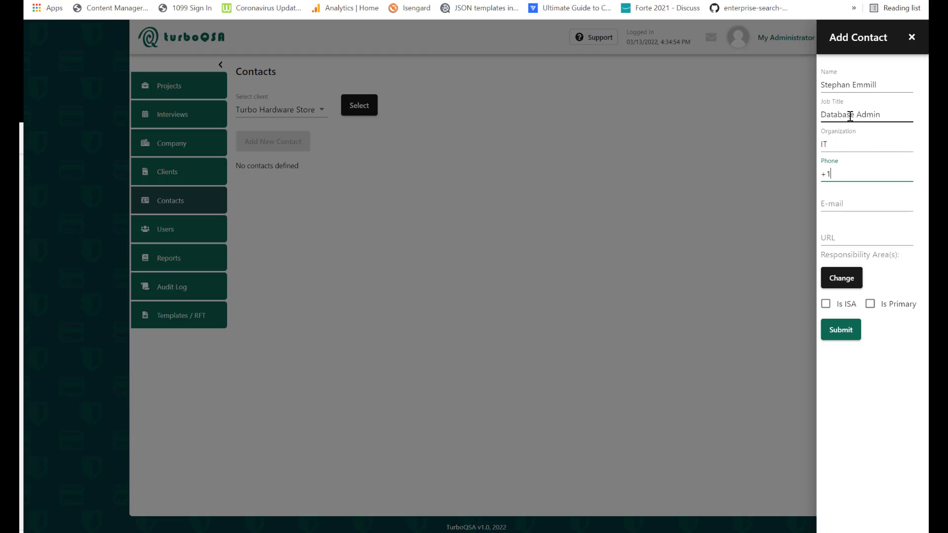
text(1234567890)
click(844, 202)
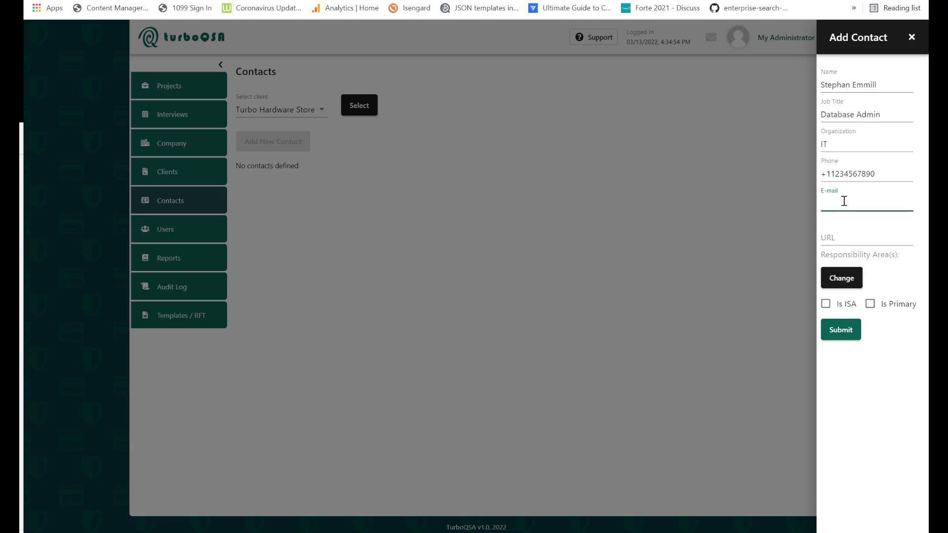
click(850, 237)
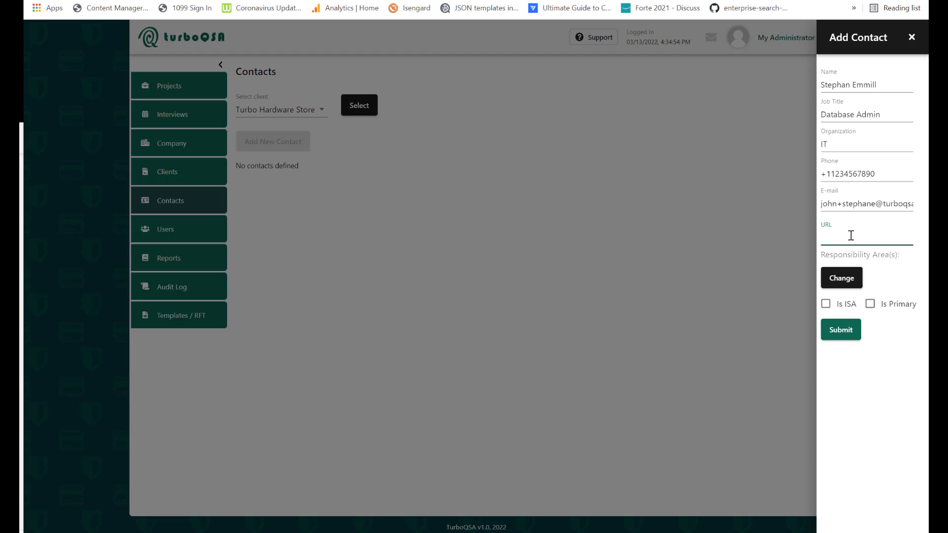
text(www.torrio.neturbo.net)
- Assign Database Administrators & Owners as the contact's only responsibility area
click(846, 279)
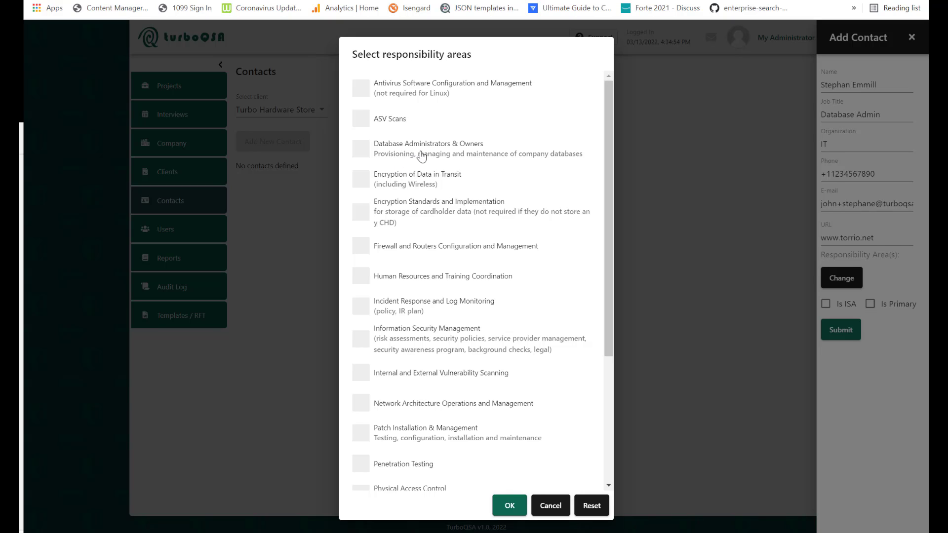
click(362, 150)
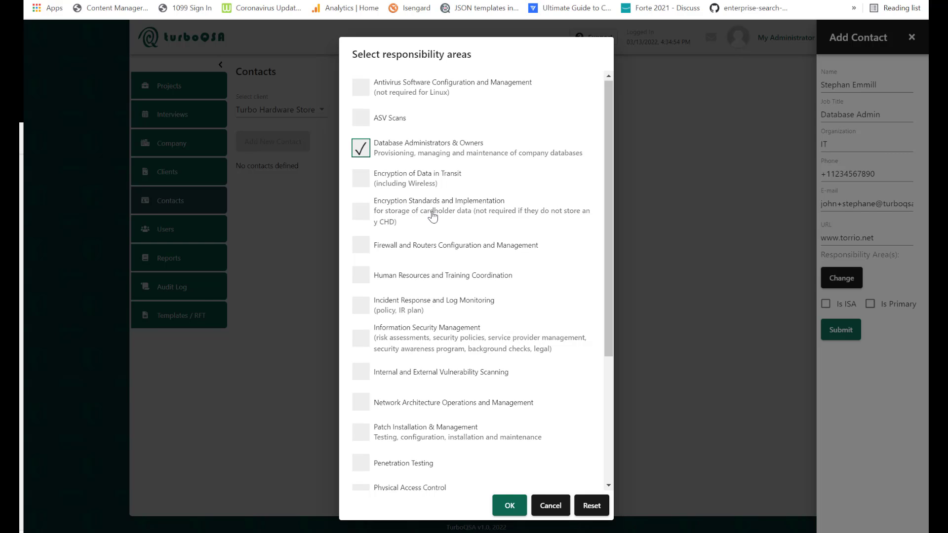
scroll(432, 216, down, 3)
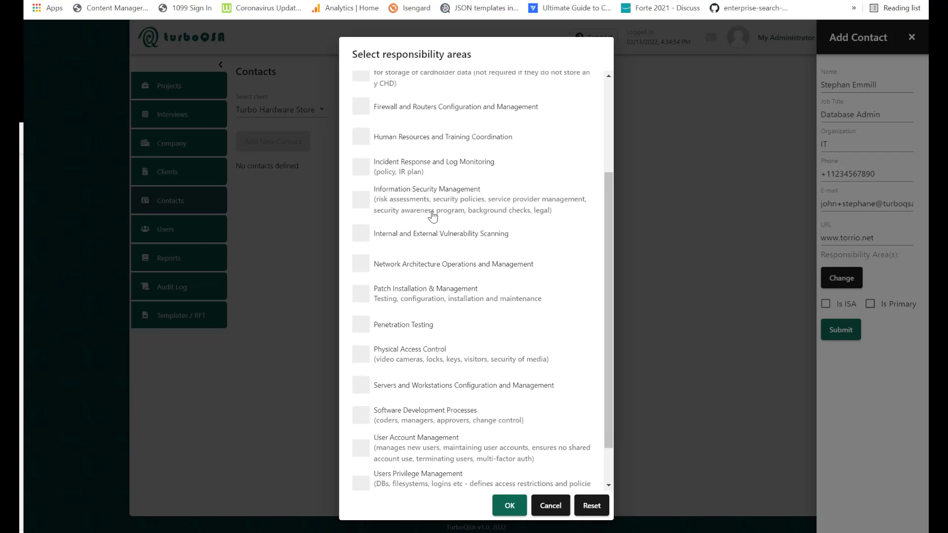
scroll(432, 216, down, 1)
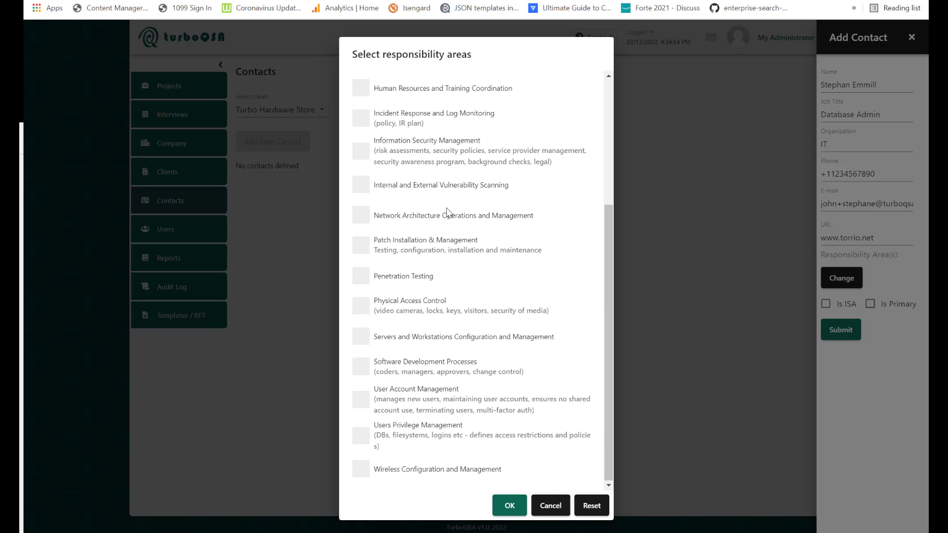
scroll(448, 213, up, 4)
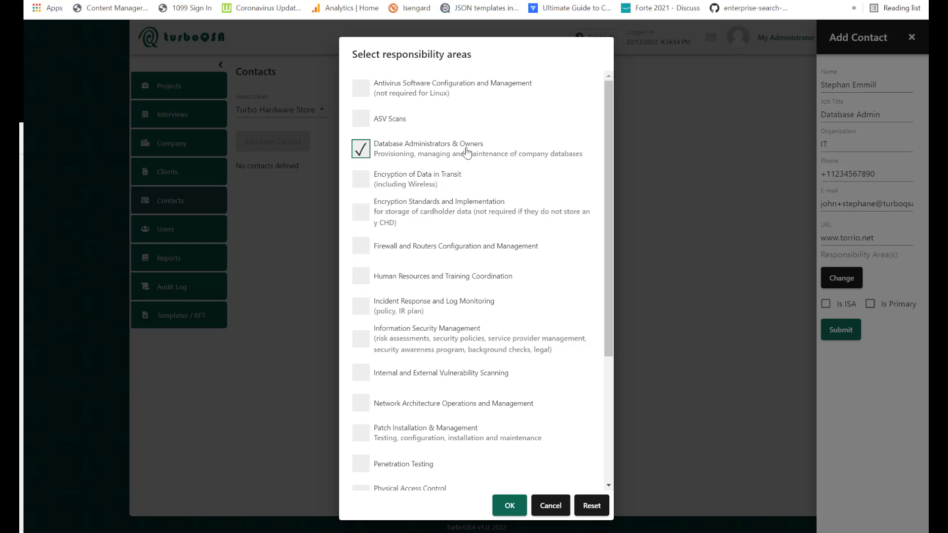
click(509, 505)
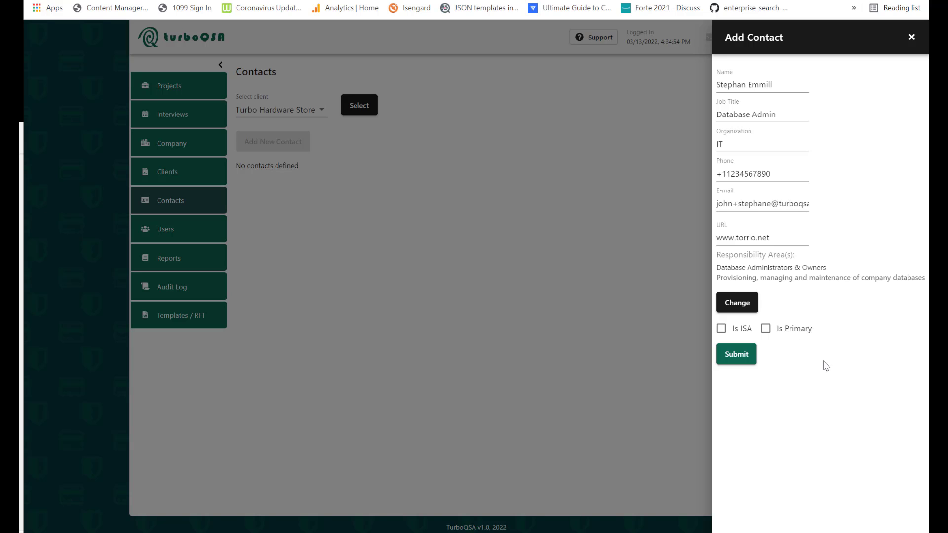
- Save the Database Admin contact so it appears in Turbo Hardware Store's contacts list
click(741, 355)
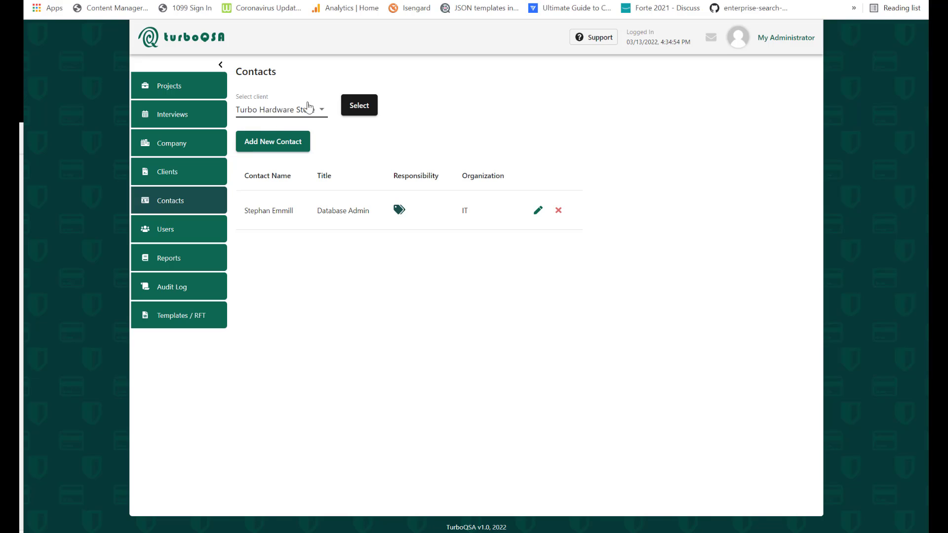
mouse_move(397, 215)
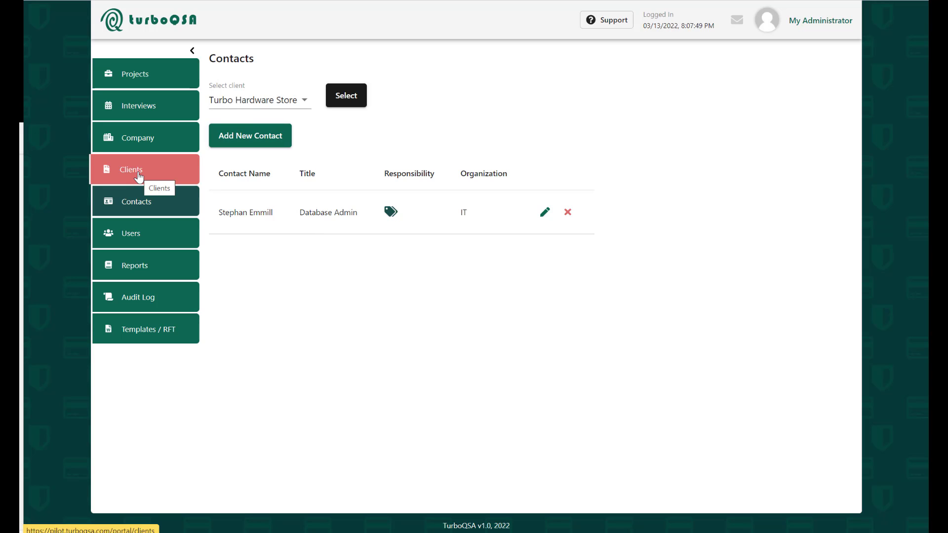
- Start a user invitation with role Client Engagement Manager and client Turbo Hardware Store
click(139, 238)
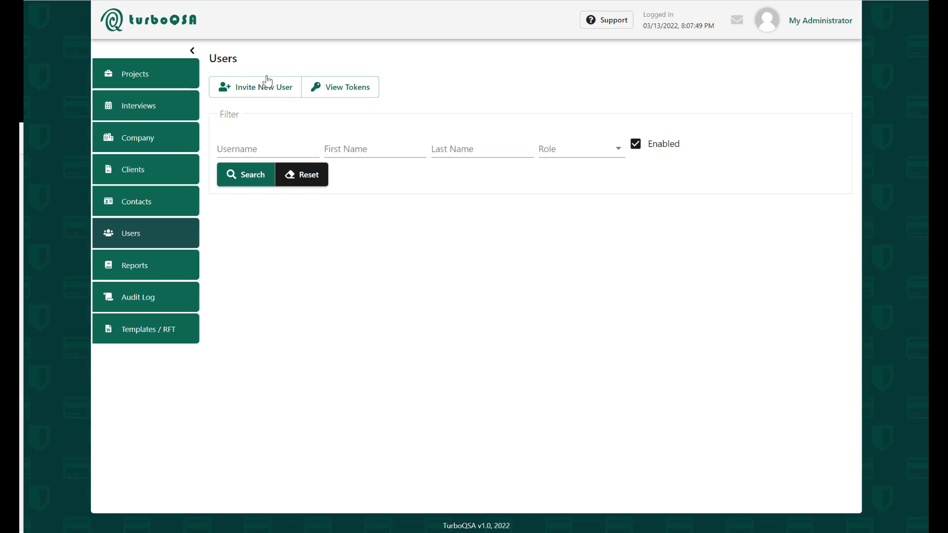
click(255, 88)
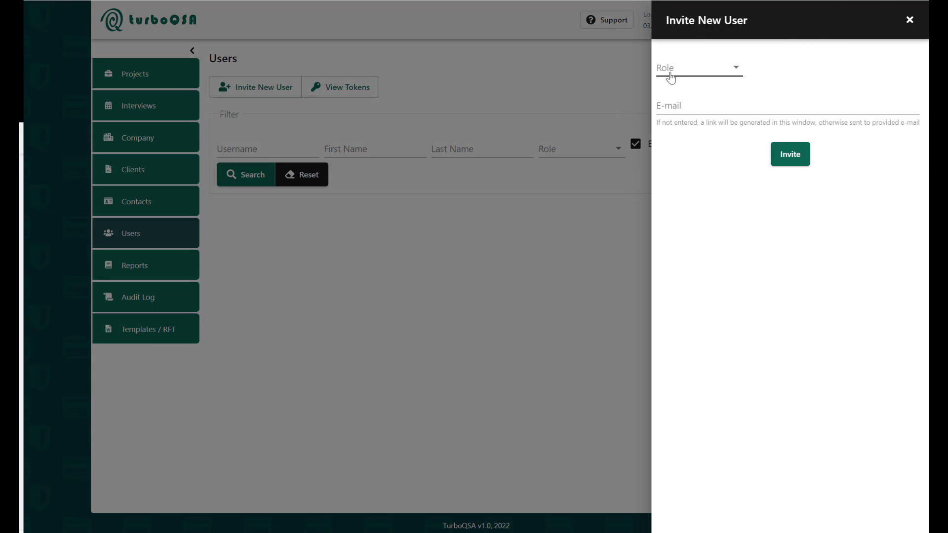
click(667, 71)
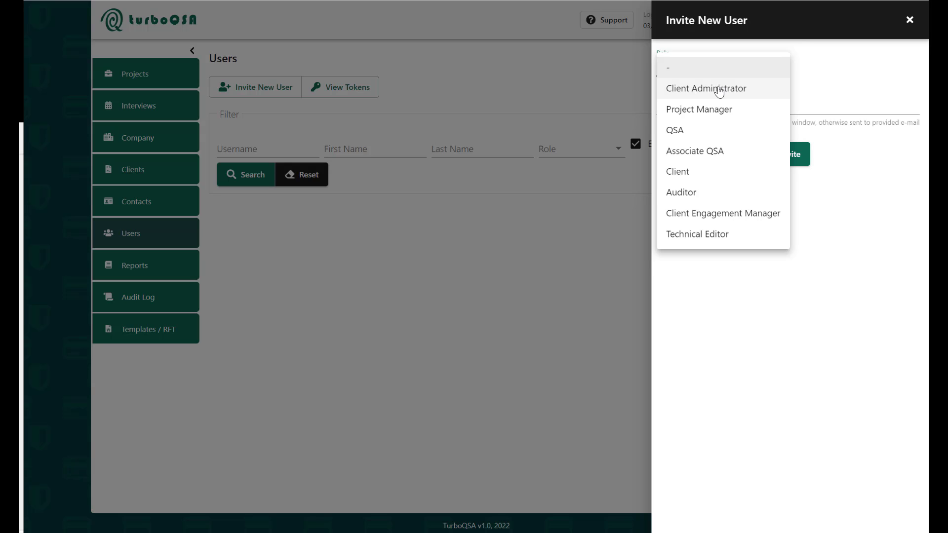
click(738, 217)
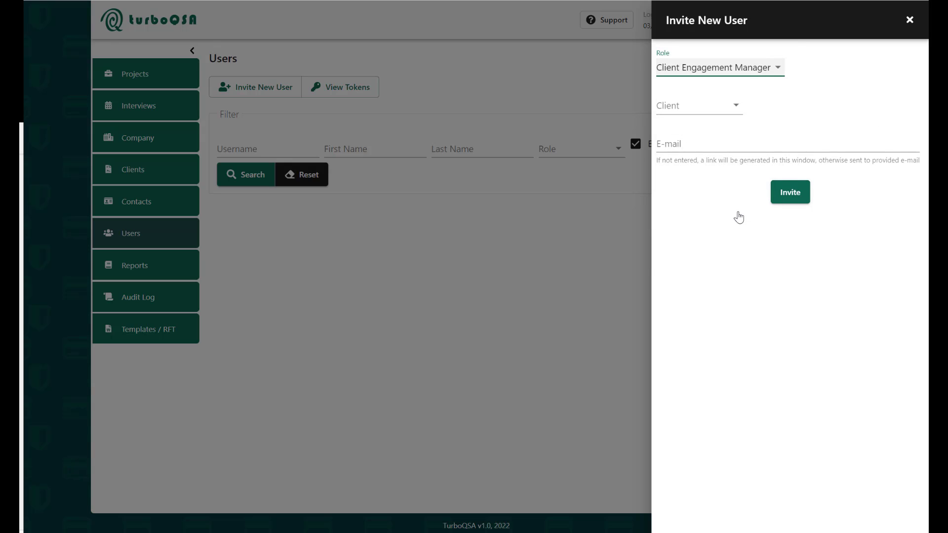
click(682, 106)
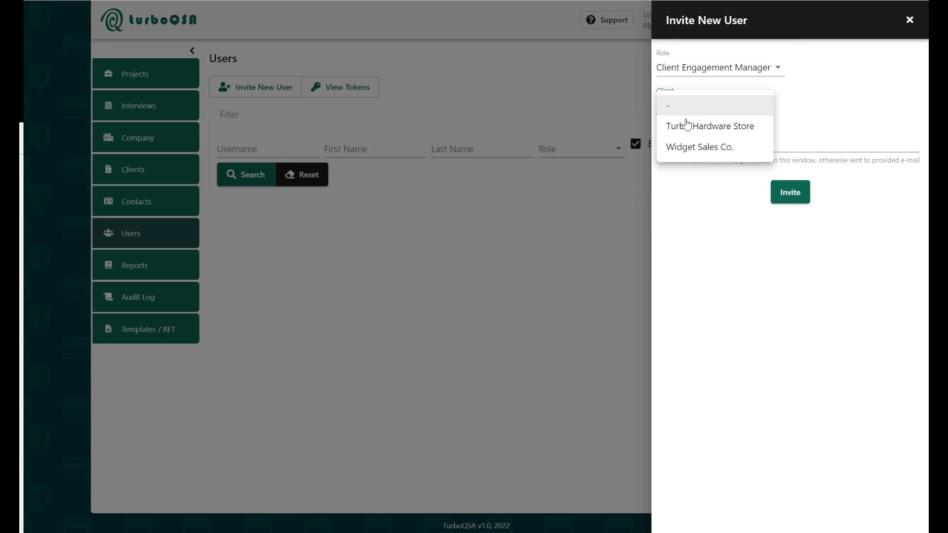
click(692, 126)
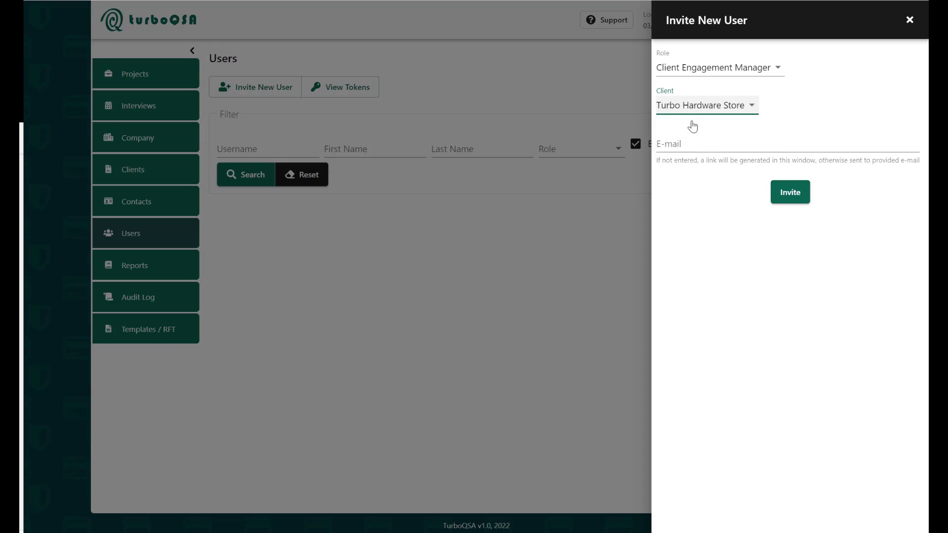
- Enter the invitee's e-mail address, fixing a typo, and send the invitation
click(683, 142)
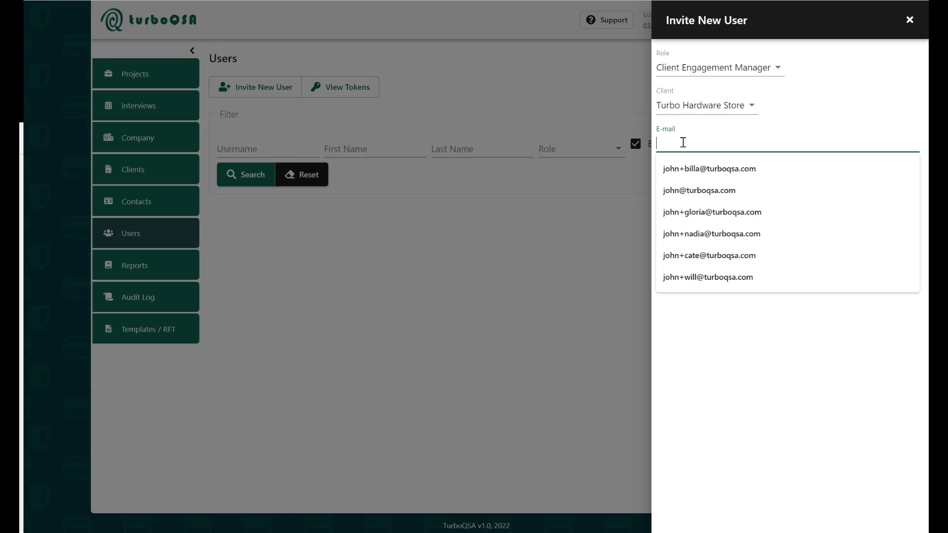
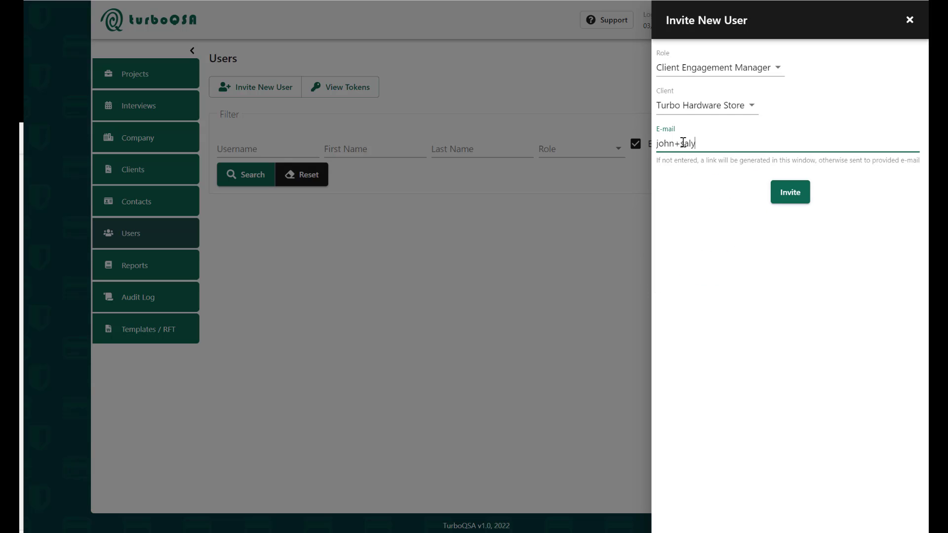
key(Return)
click(788, 197)
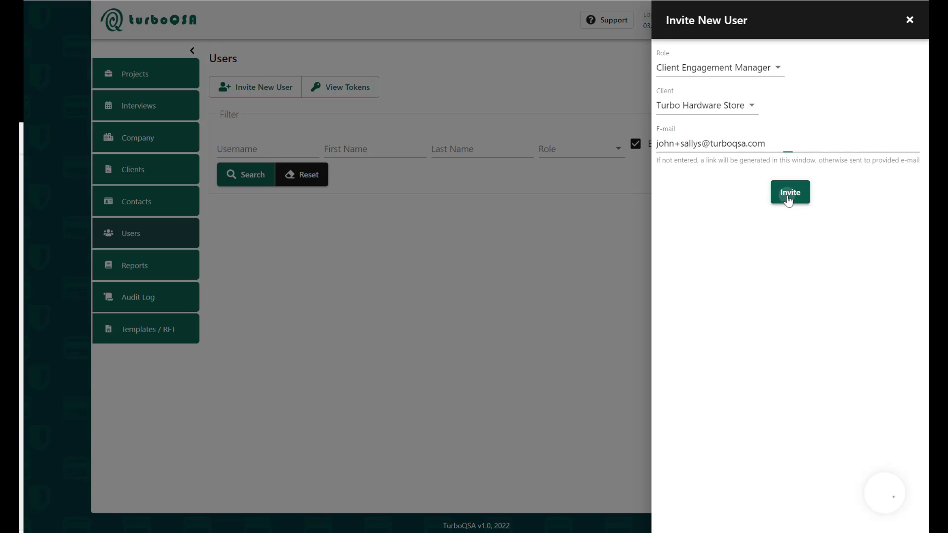
- Dismiss the success notice and follow the registration link in the Gmail invitation
click(908, 18)
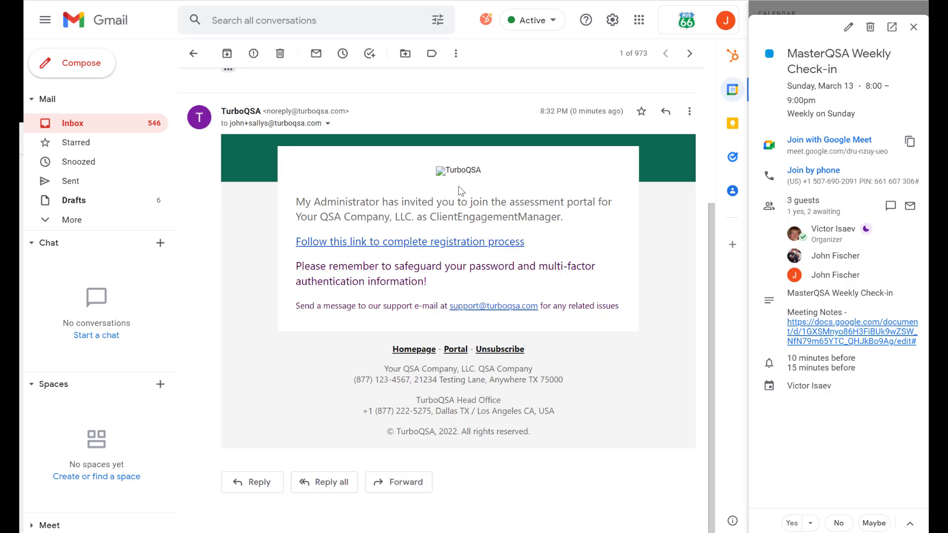
click(379, 243)
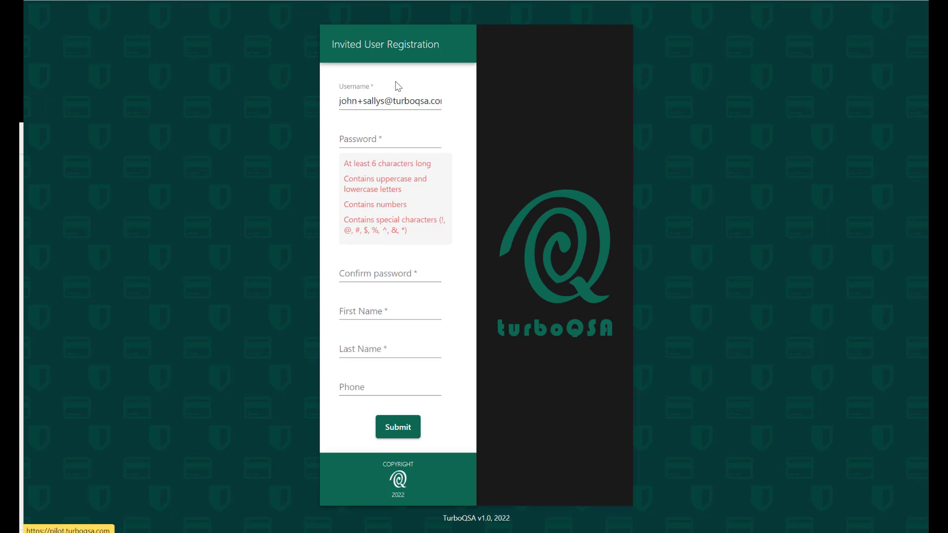
- Enter a password and its confirmation, plus the user's first name, last name and phone number
click(381, 135)
text(Ab12)
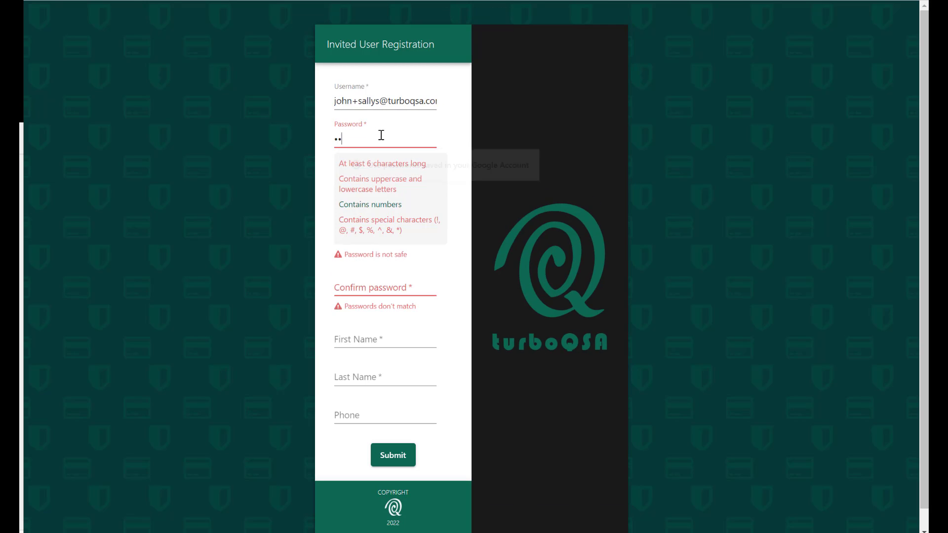
text(3456!)
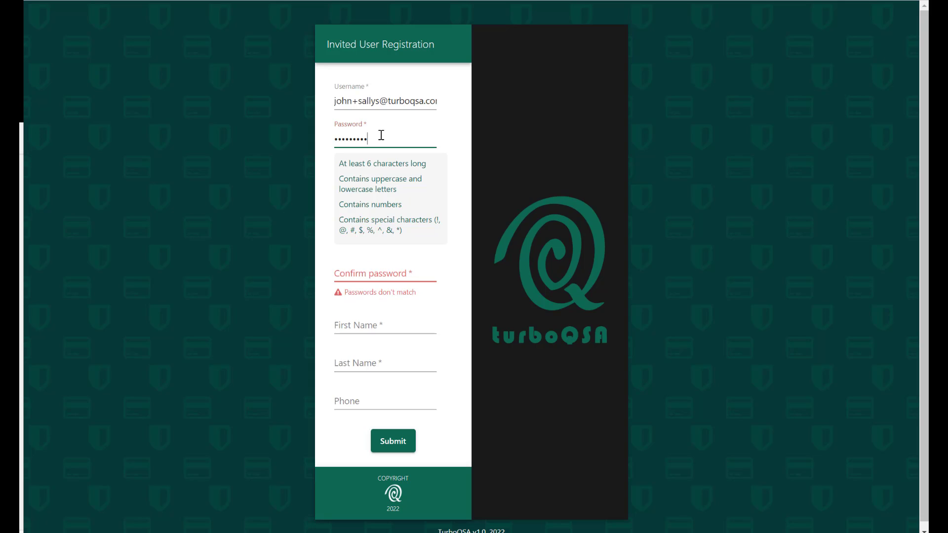
key(Tab)
text(Ab123456)
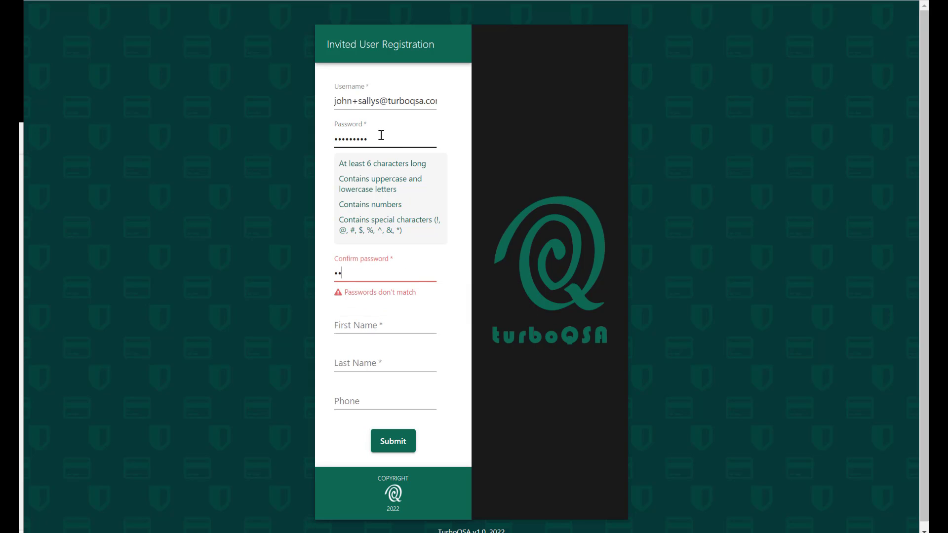
key(Tab)
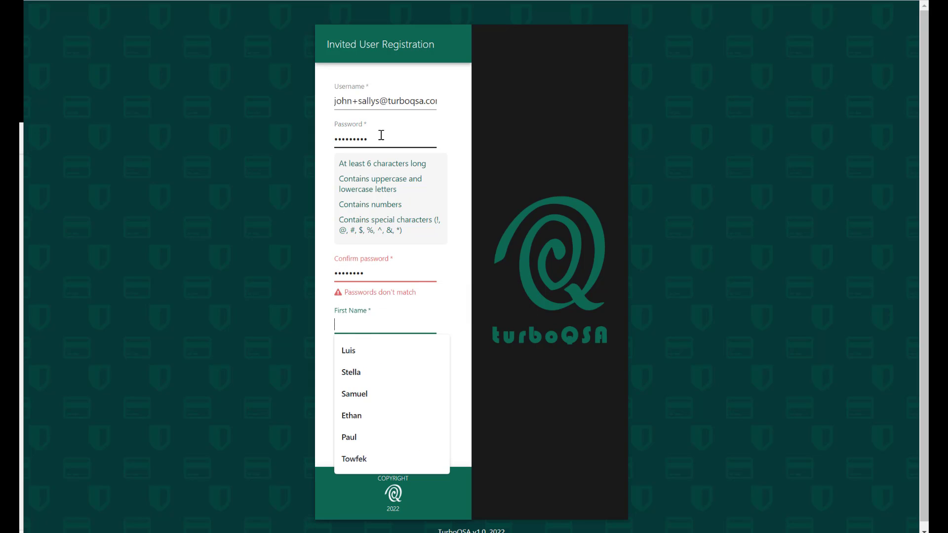
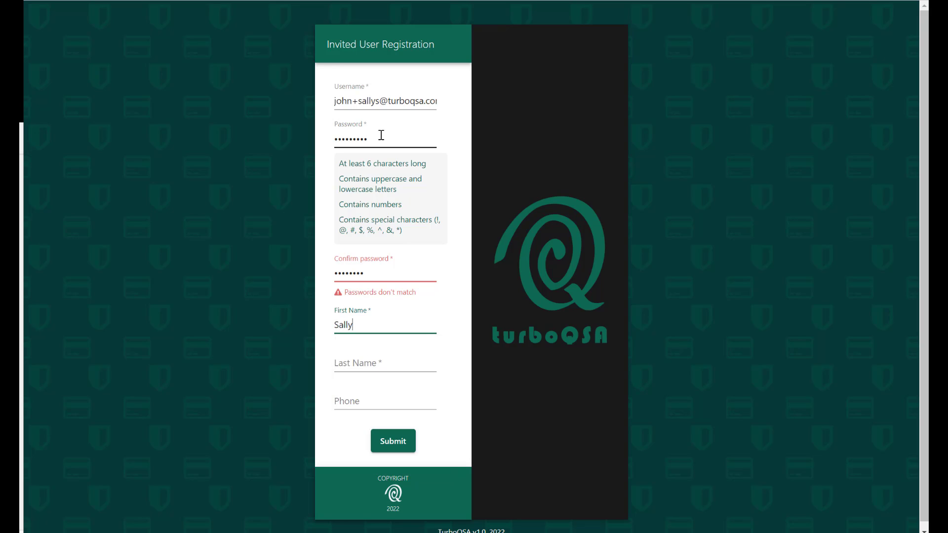
key(Tab)
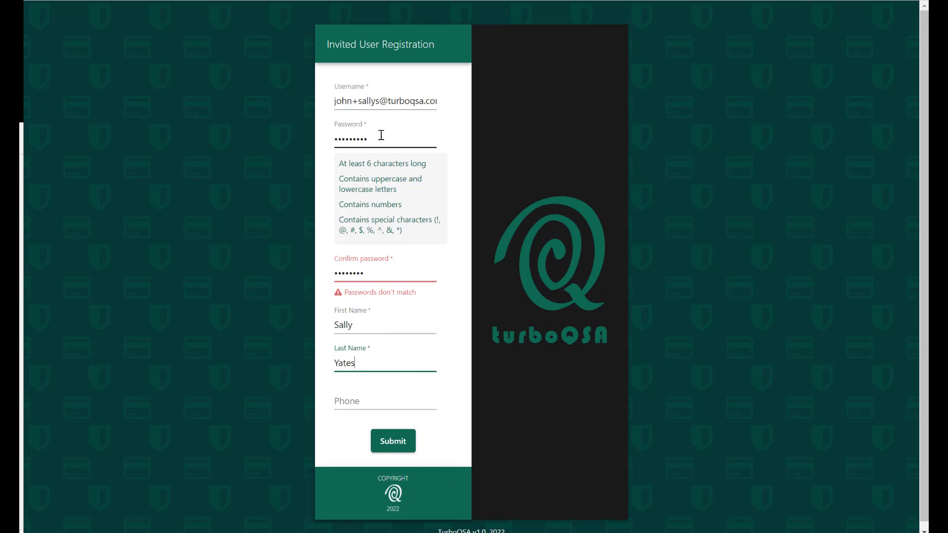
key(Tab)
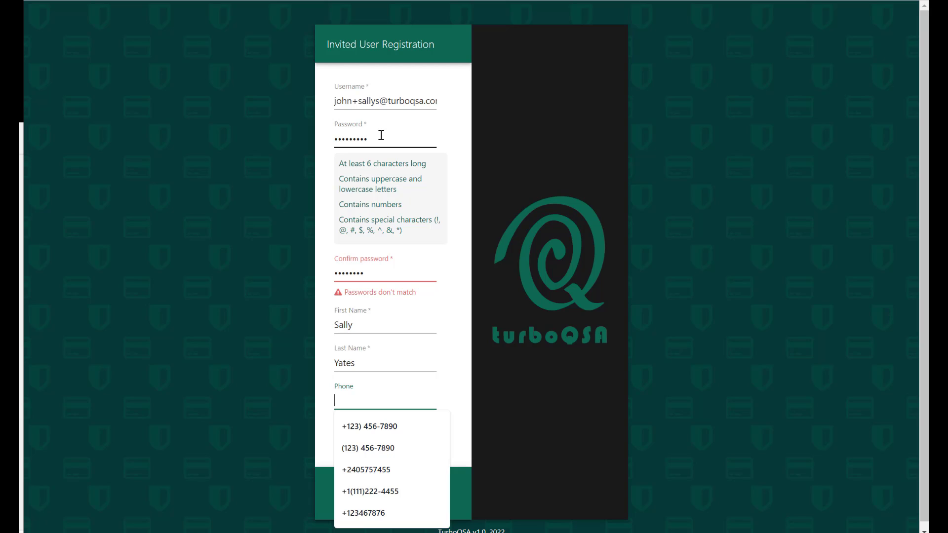
text(+1)
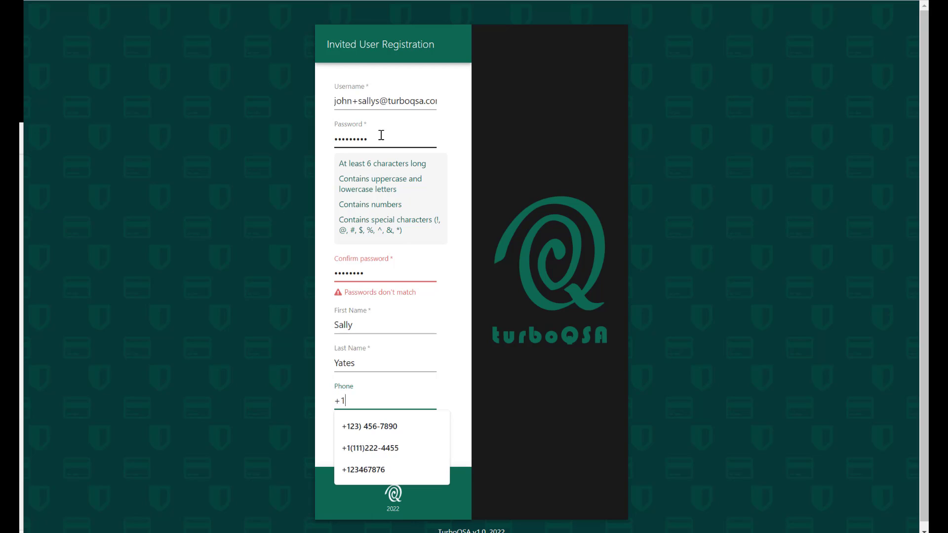
text(1234567890)
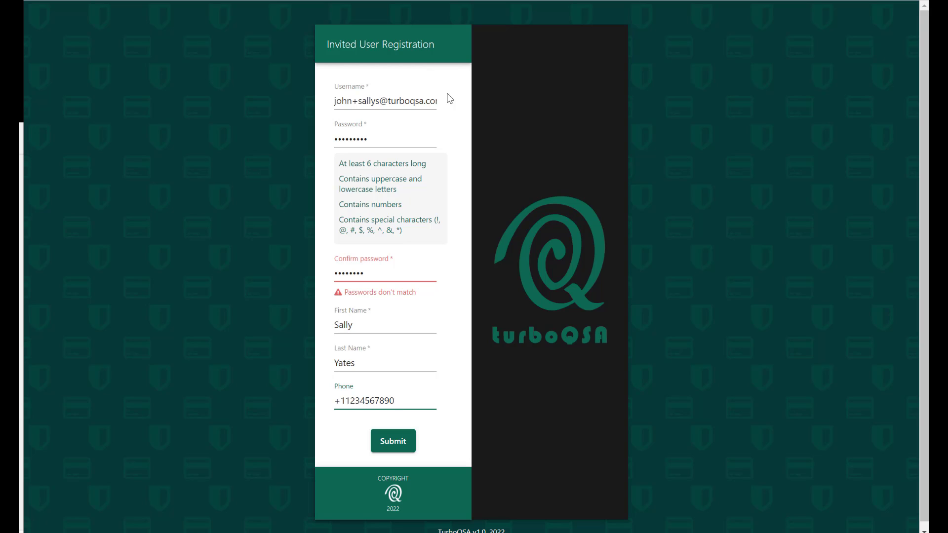
- Retype the mismatched password confirmation and resubmit the registration form
click(396, 454)
scroll(475, 147, down, 1)
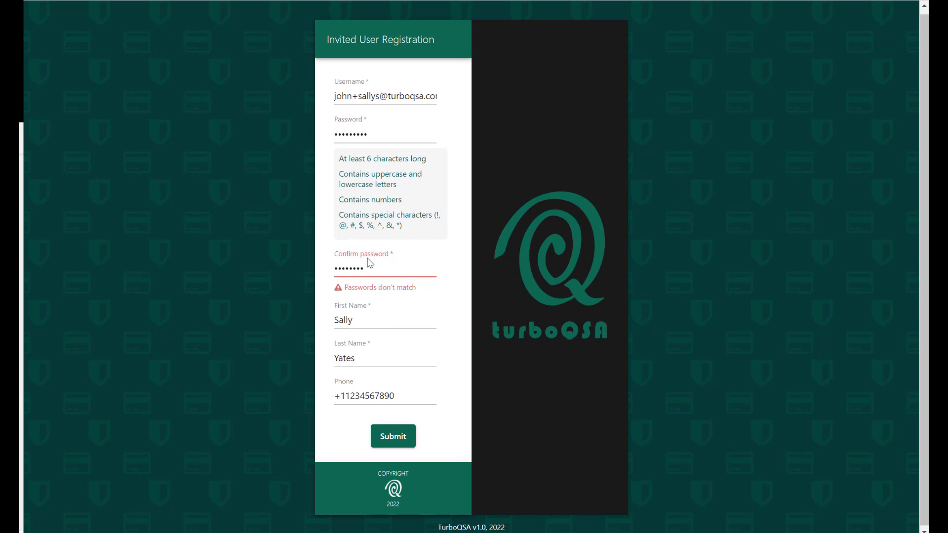
drag(377, 268, 317, 267)
text(•••••••••)
click(390, 428)
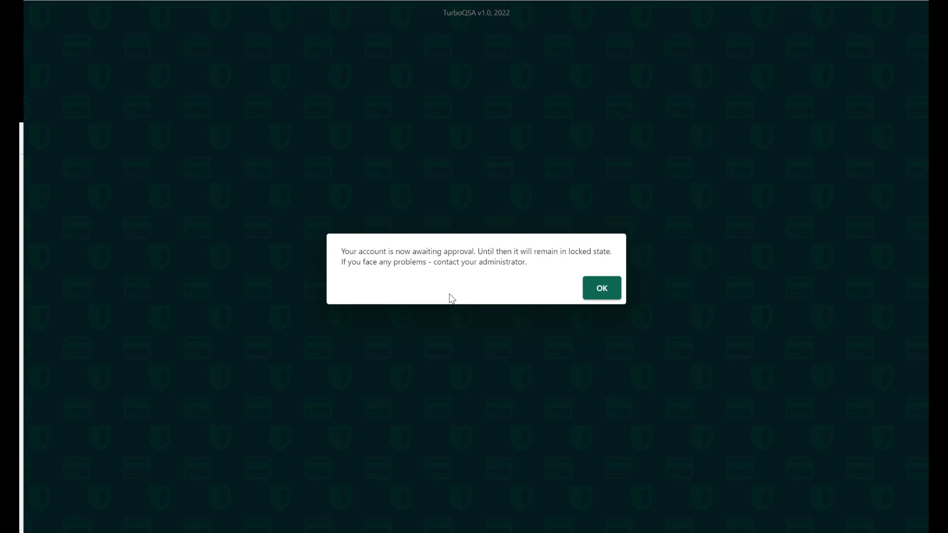
- Acknowledge the pending-approval message and sign in with the administrator's username and password
click(602, 289)
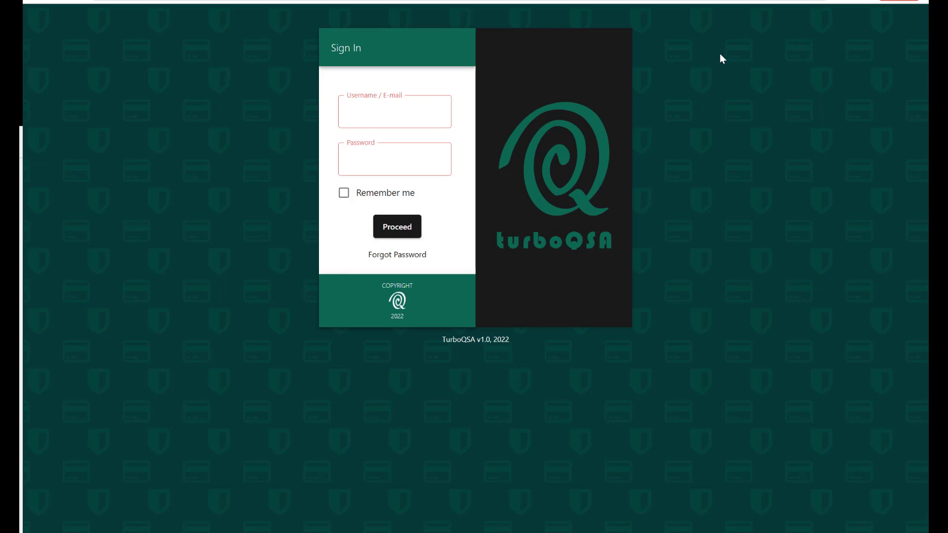
click(374, 117)
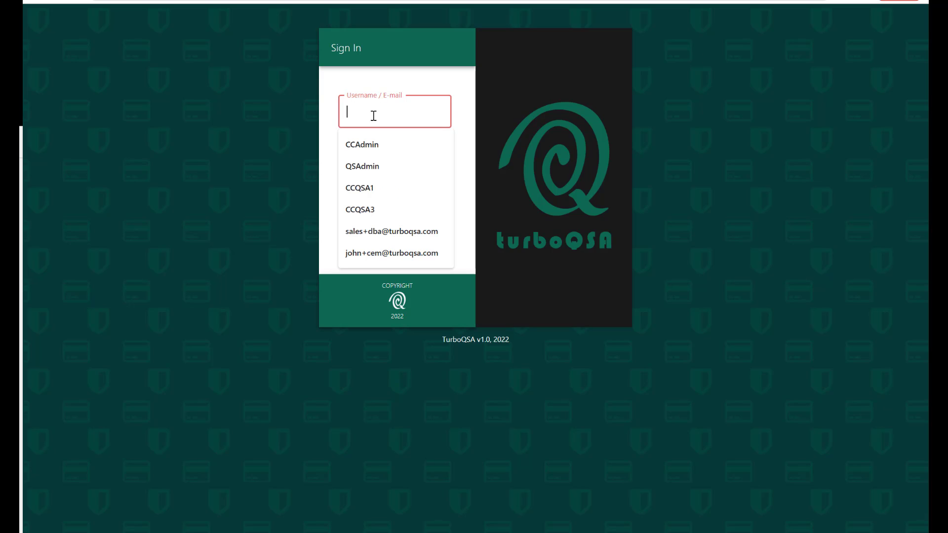
text(cc)
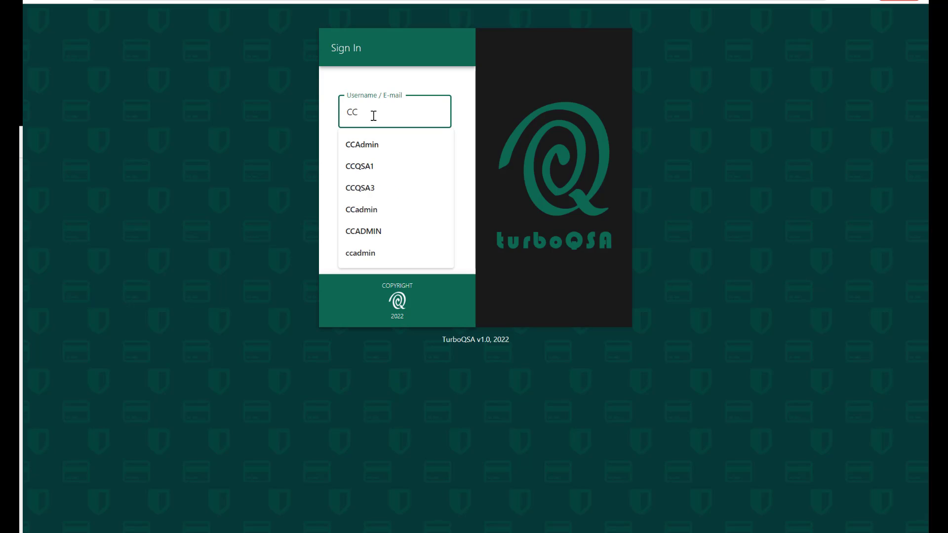
text(Admin)
key(Tab)
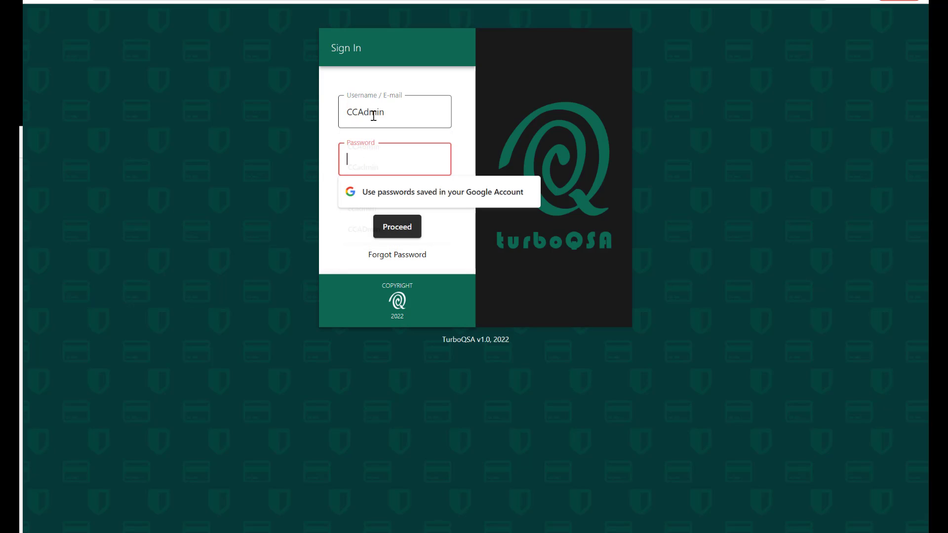
text(********)
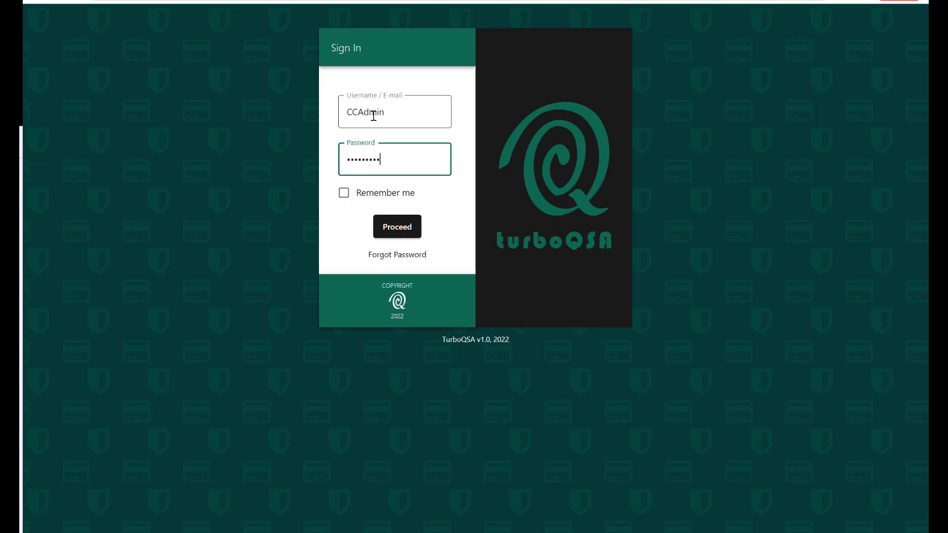
key(Return)
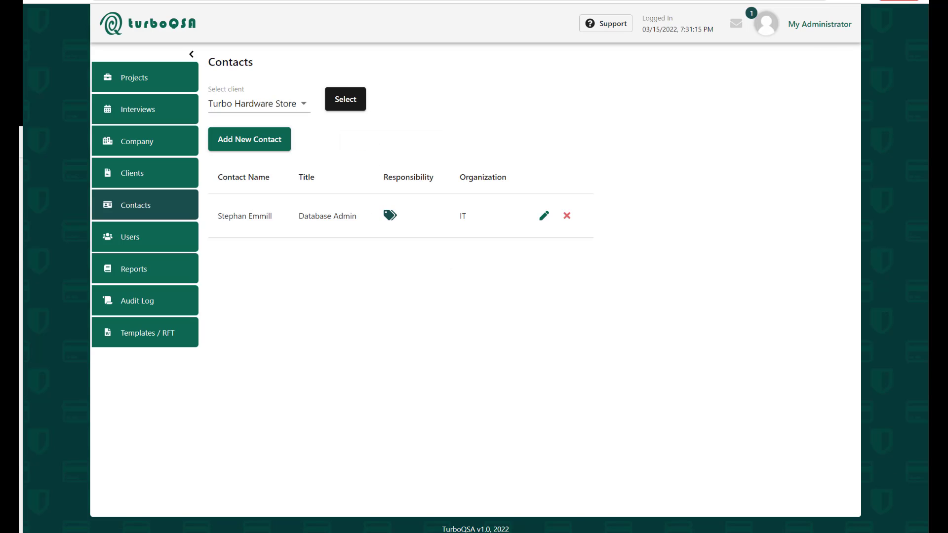
- Approve the new user's registration from the notifications inbox, then close the inbox
click(734, 29)
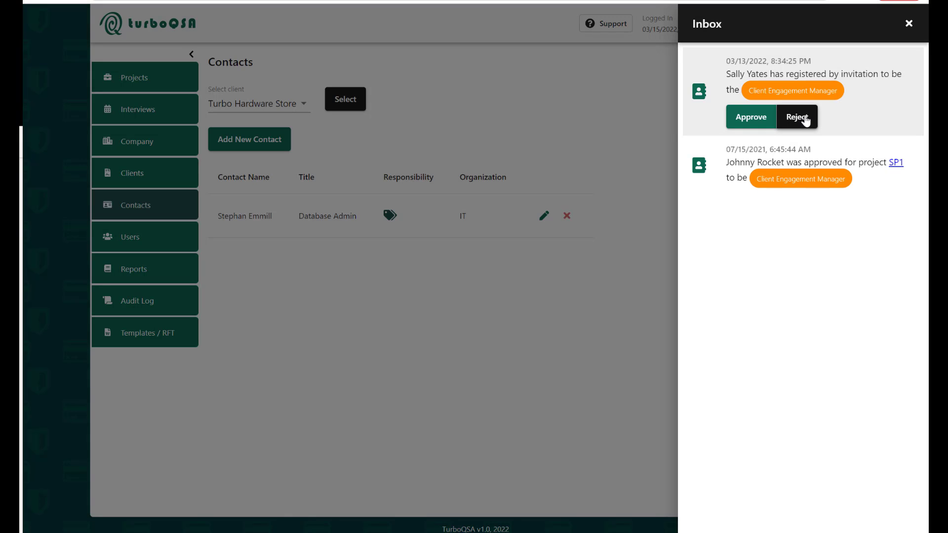
click(751, 119)
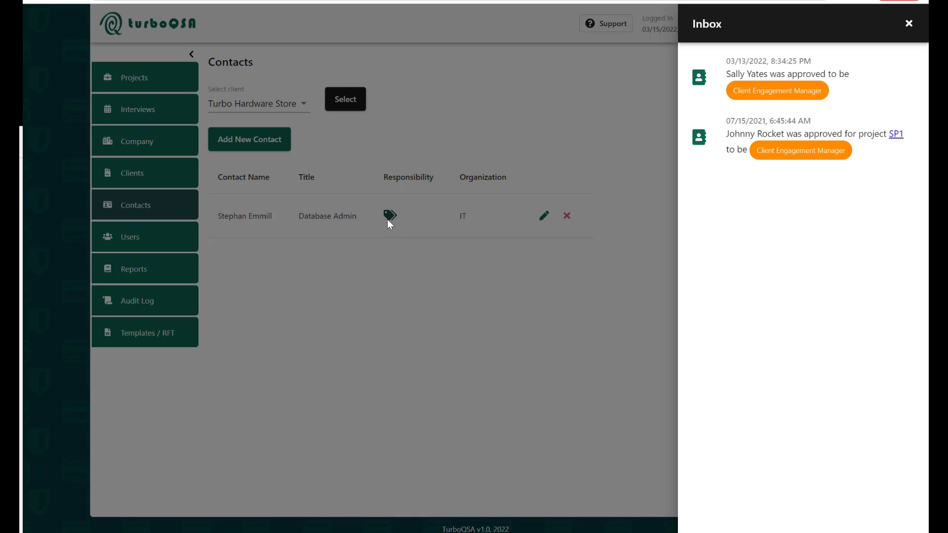
click(908, 25)
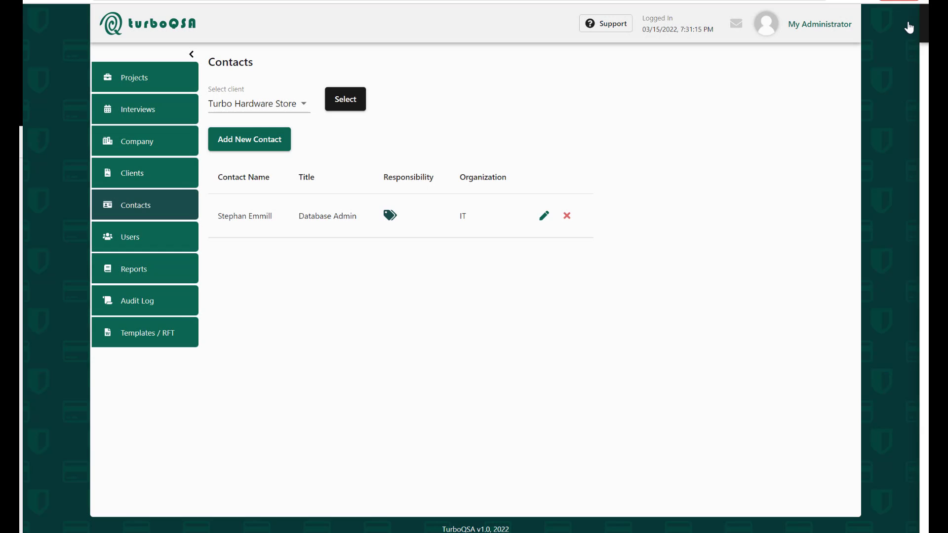